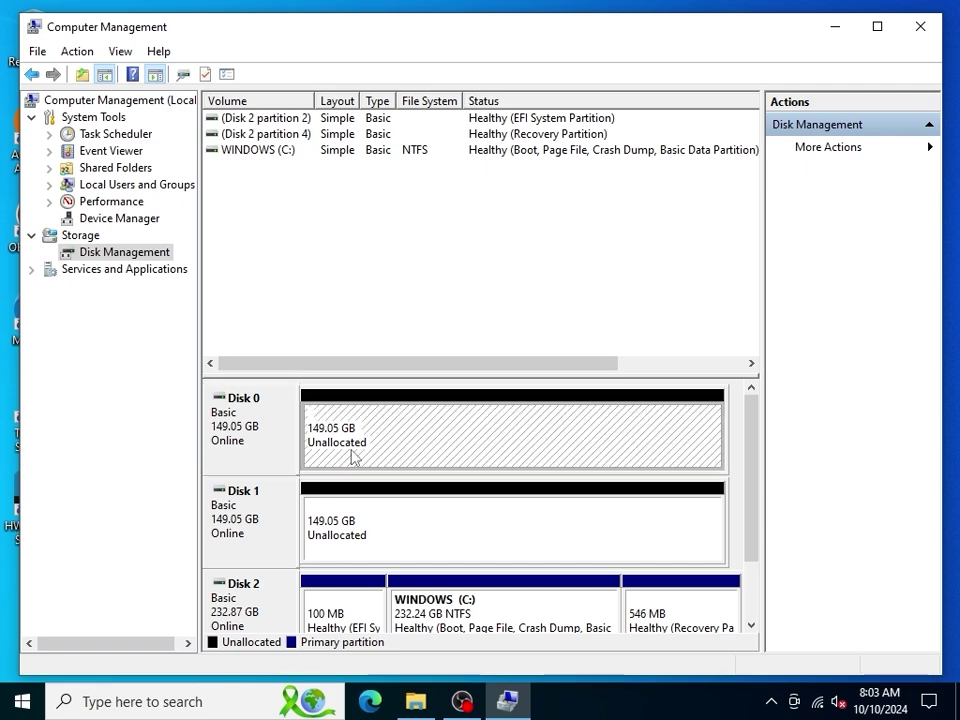
# Step: Examine the unallocated space on Disk 0 and Disk 1, comparing the two disks' sizes
pyautogui.click(257, 461)
pyautogui.click(265, 516)
pyautogui.click(448, 457)
pyautogui.click(424, 536)
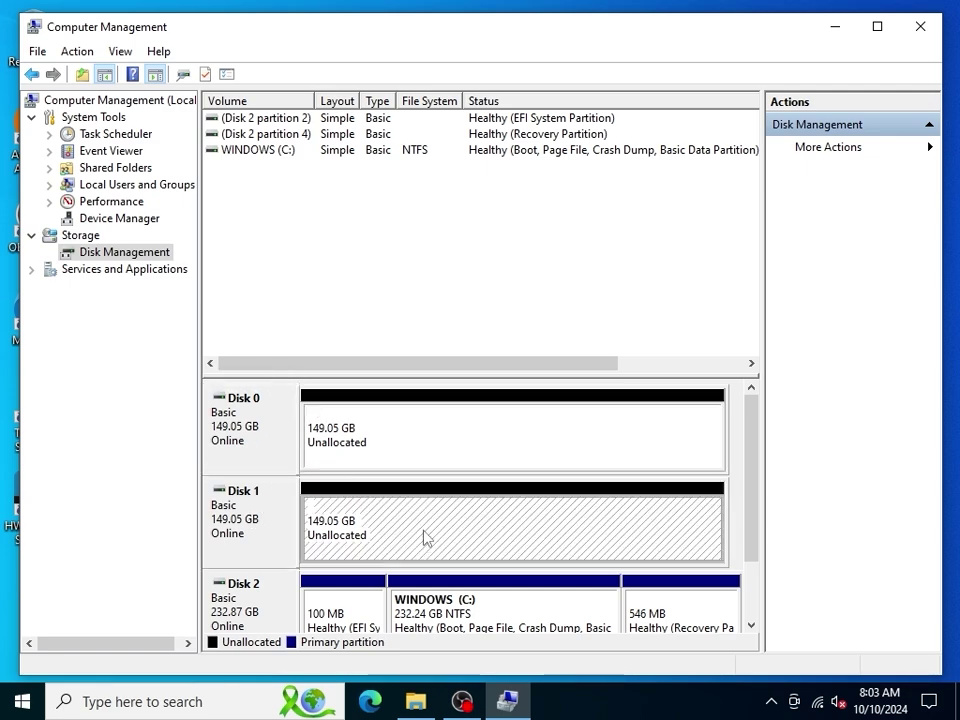
pyautogui.click(450, 455)
pyautogui.click(431, 525)
pyautogui.click(433, 459)
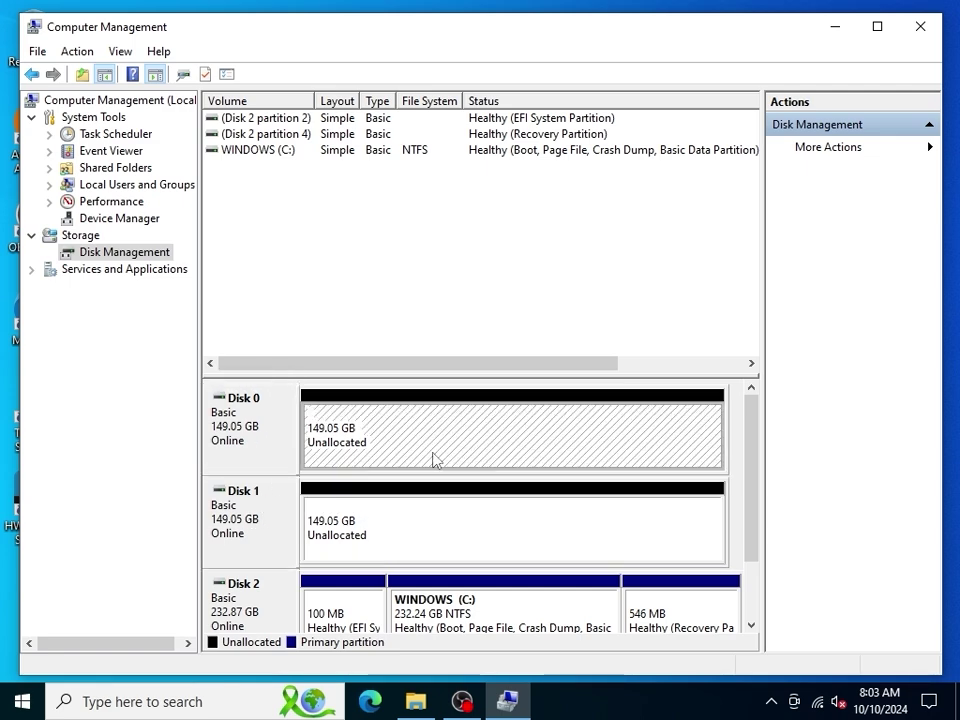
pyautogui.click(420, 510)
pyautogui.click(440, 455)
pyautogui.click(445, 515)
pyautogui.click(461, 456)
pyautogui.click(470, 515)
pyautogui.click(489, 440)
pyautogui.click(480, 515)
pyautogui.click(471, 439)
pyautogui.click(418, 529)
pyautogui.click(420, 447)
pyautogui.click(451, 515)
# Step: Set up a new striped volume from Disk 0's unallocated space, adding Disk 1 and keeping drive letter D
pyautogui.click(473, 440)
pyautogui.rightClick(443, 440)
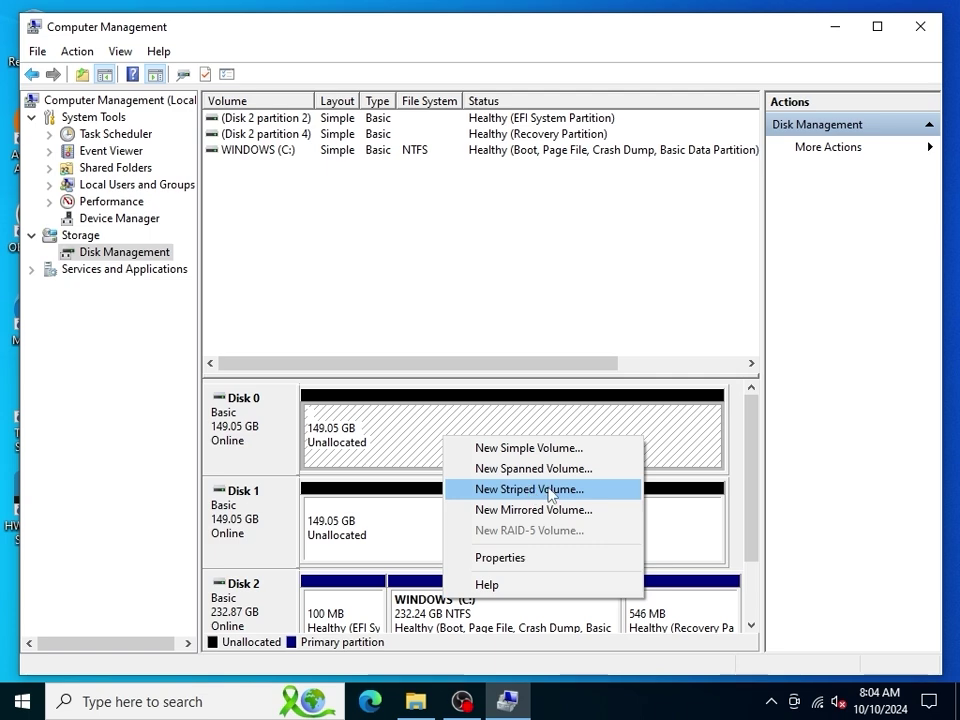
pyautogui.click(562, 492)
pyautogui.click(568, 470)
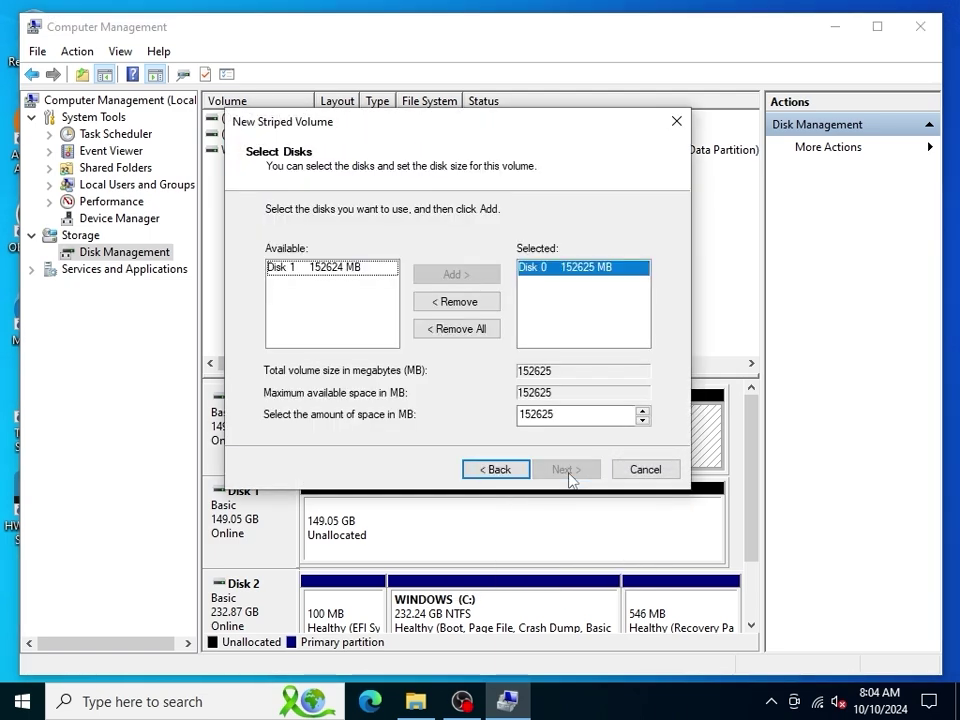
pyautogui.click(318, 270)
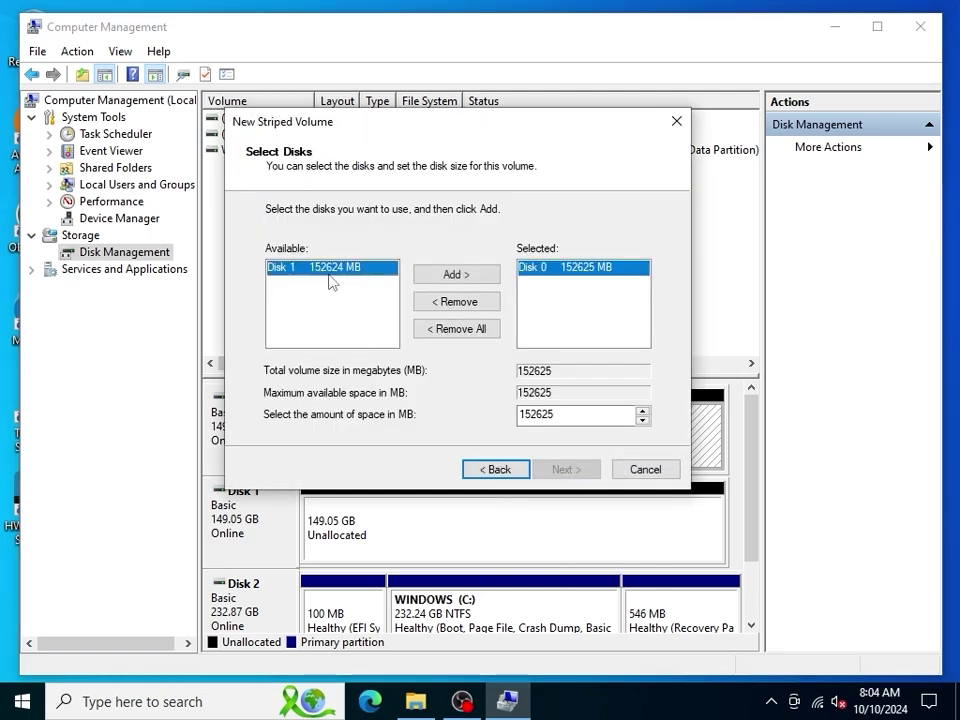
pyautogui.click(458, 280)
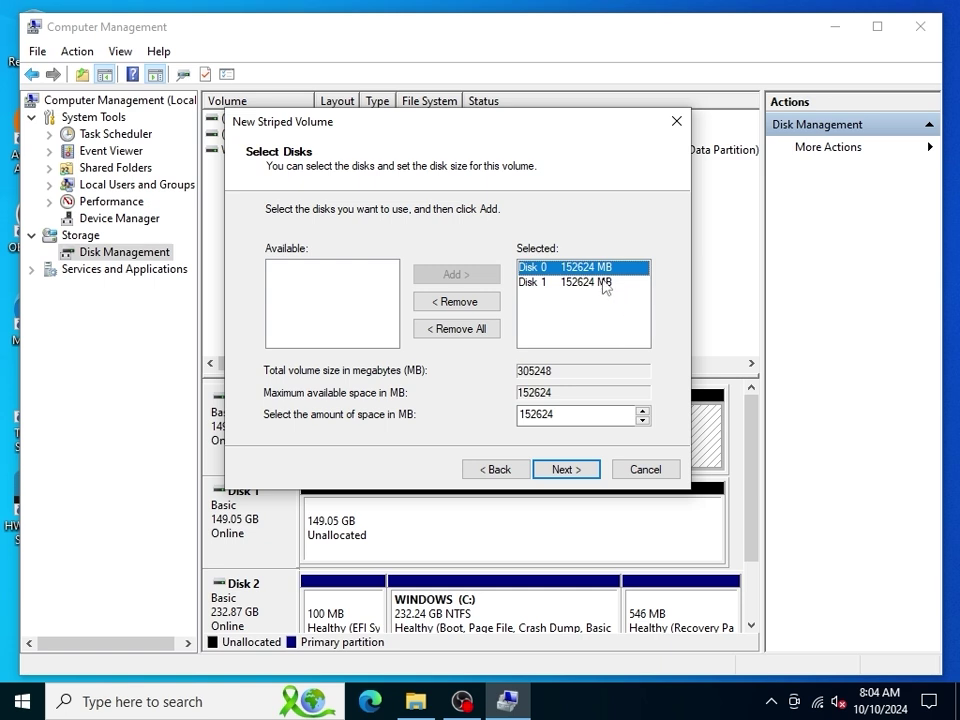
pyautogui.click(580, 471)
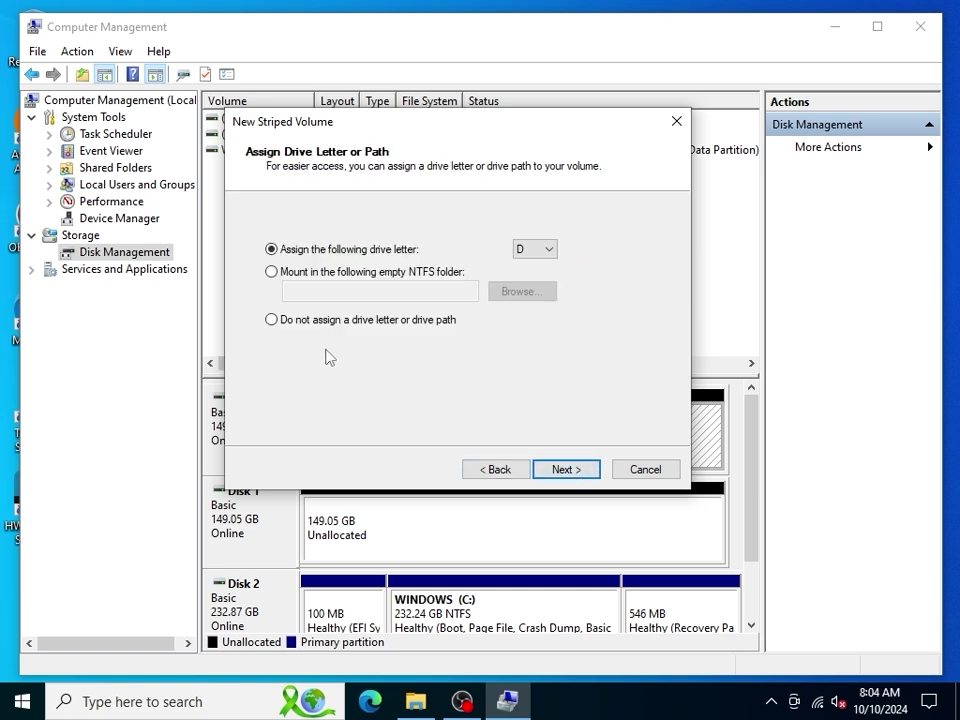
pyautogui.click(571, 471)
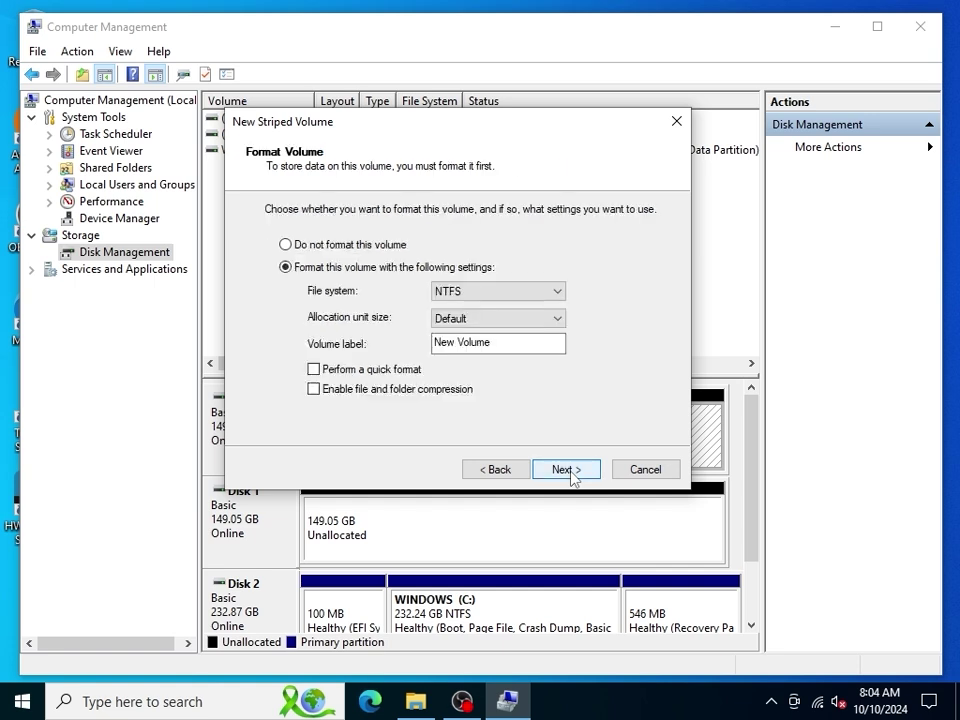
# Step: Label the NTFS volume "data" and finish creating it, accepting the conversion of the disks to dynamic
pyautogui.moveTo(495, 343); pyautogui.dragTo(428, 343)
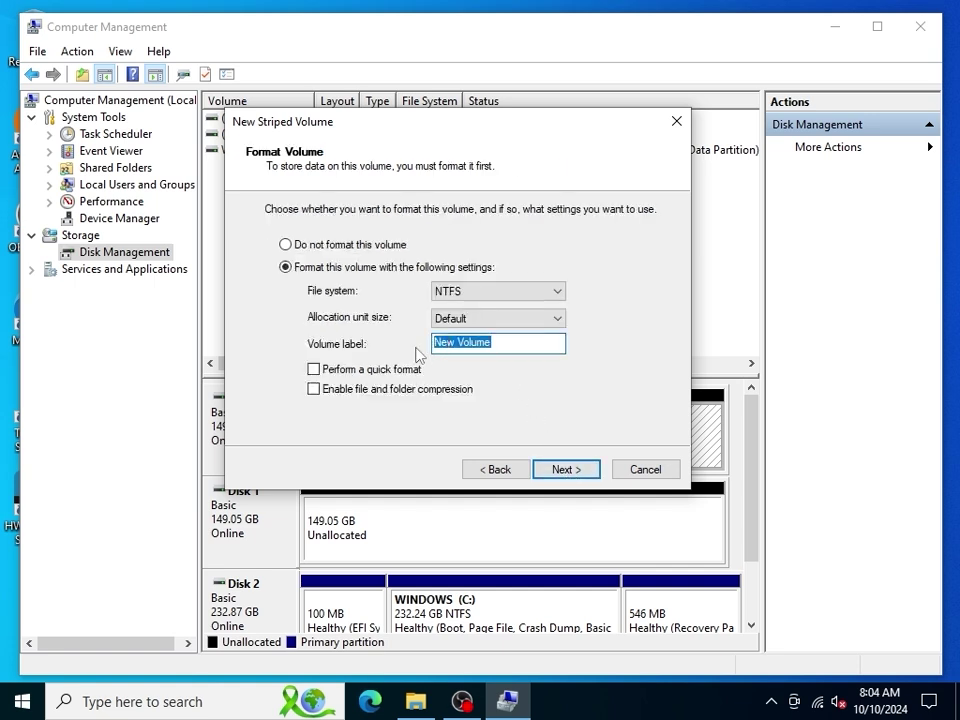
pyautogui.press('BackSpace')
pyautogui.write('data')
pyautogui.doubleClick(435, 345)
pyautogui.click(574, 474)
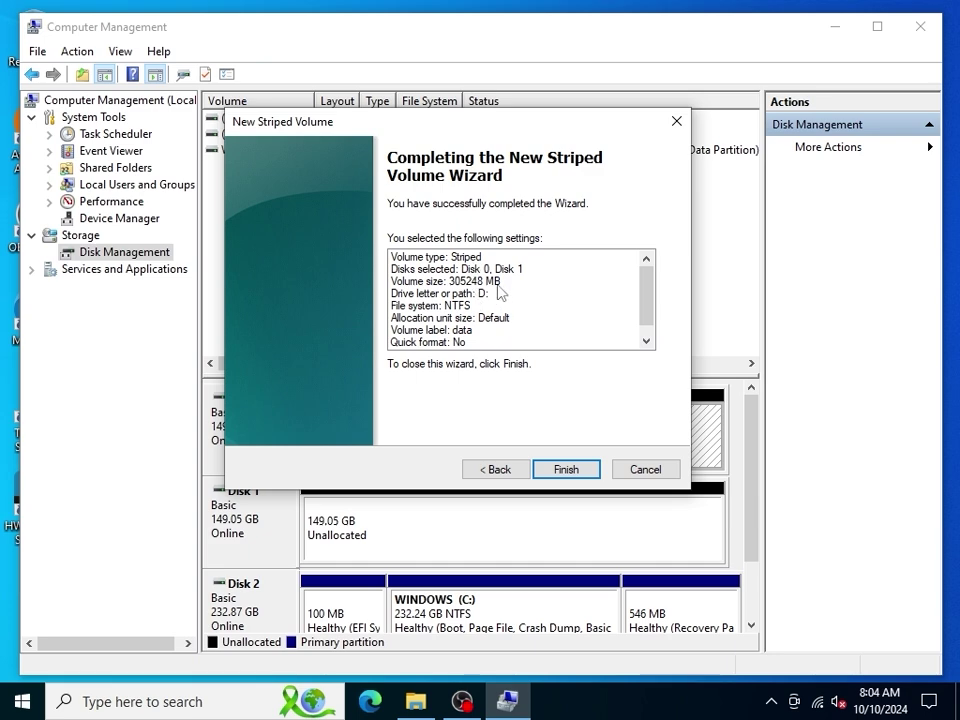
pyautogui.click(570, 474)
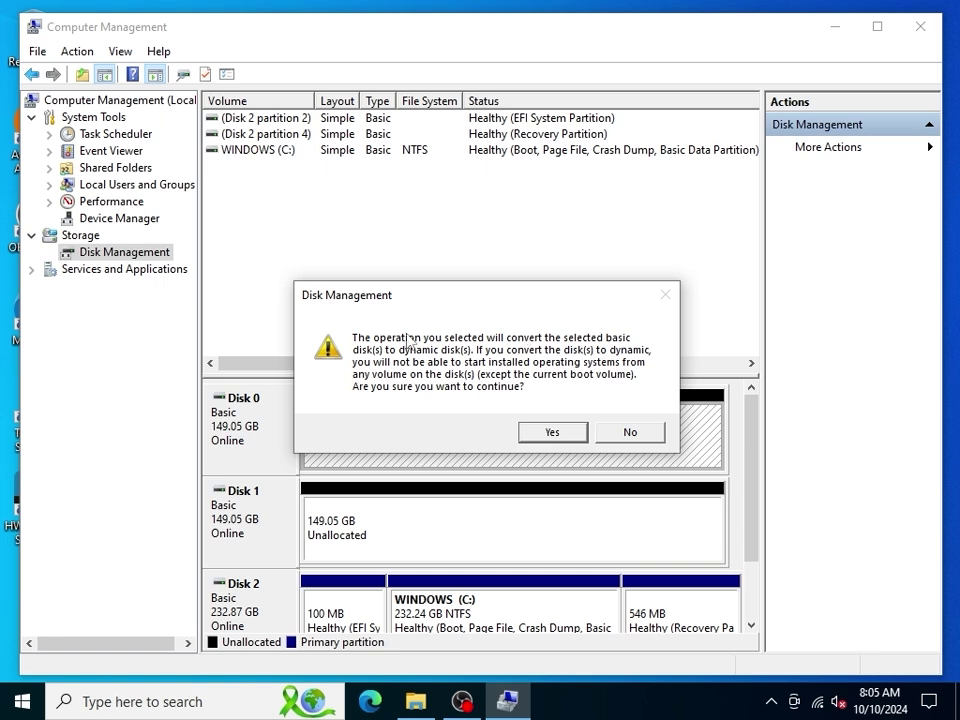
pyautogui.click(561, 433)
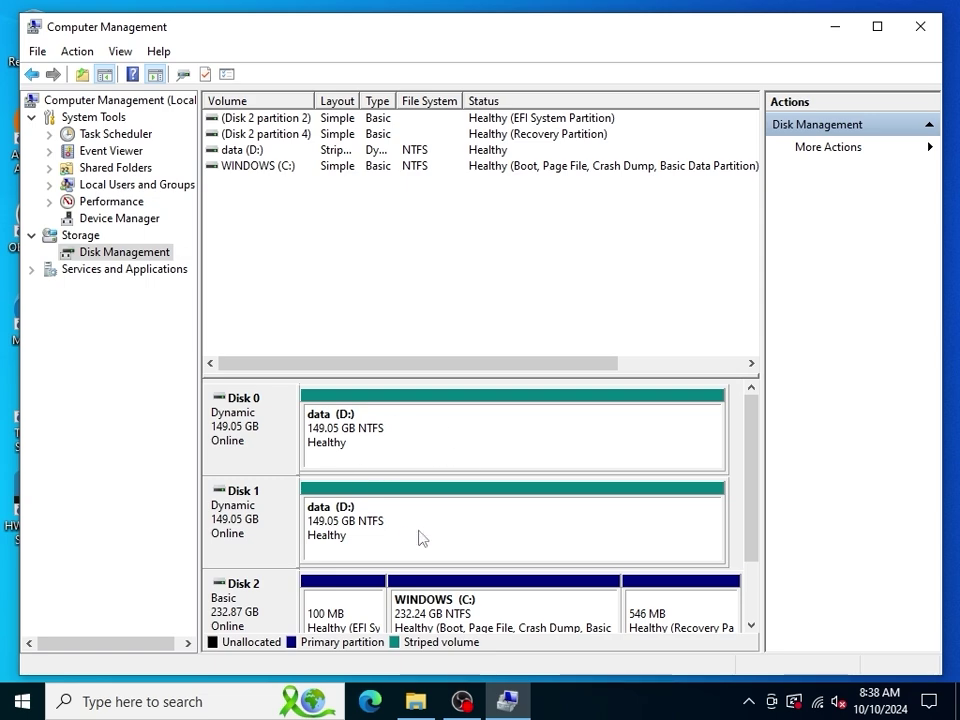
# Step: Minimize Computer Management, switch to File Explorer and check the contents of the data (D:) drive
pyautogui.click(834, 27)
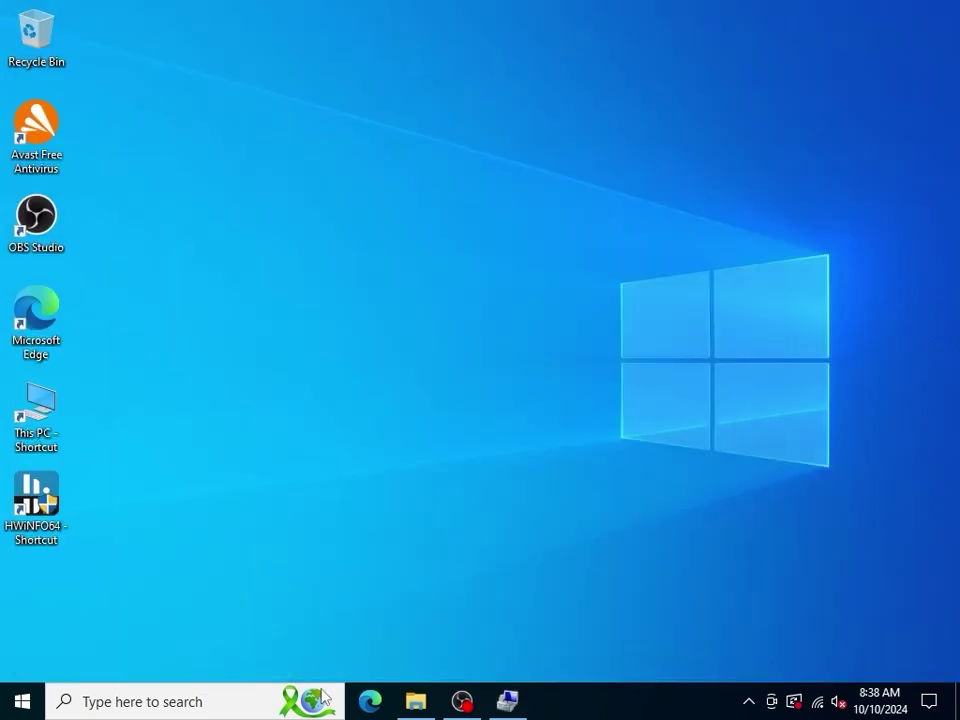
pyautogui.click(417, 706)
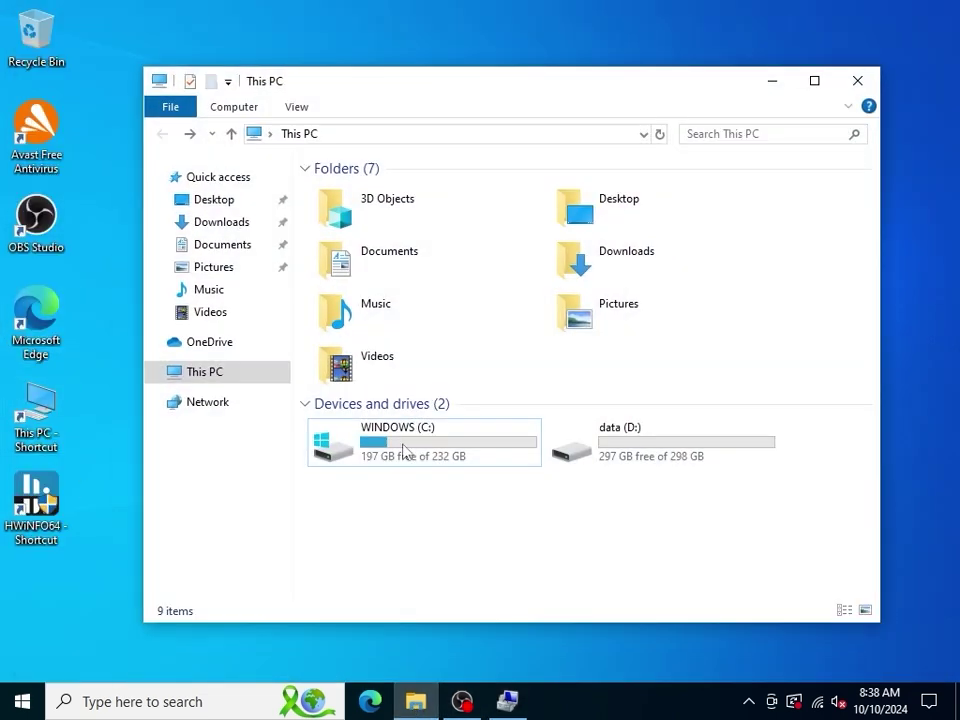
pyautogui.doubleClick(656, 456)
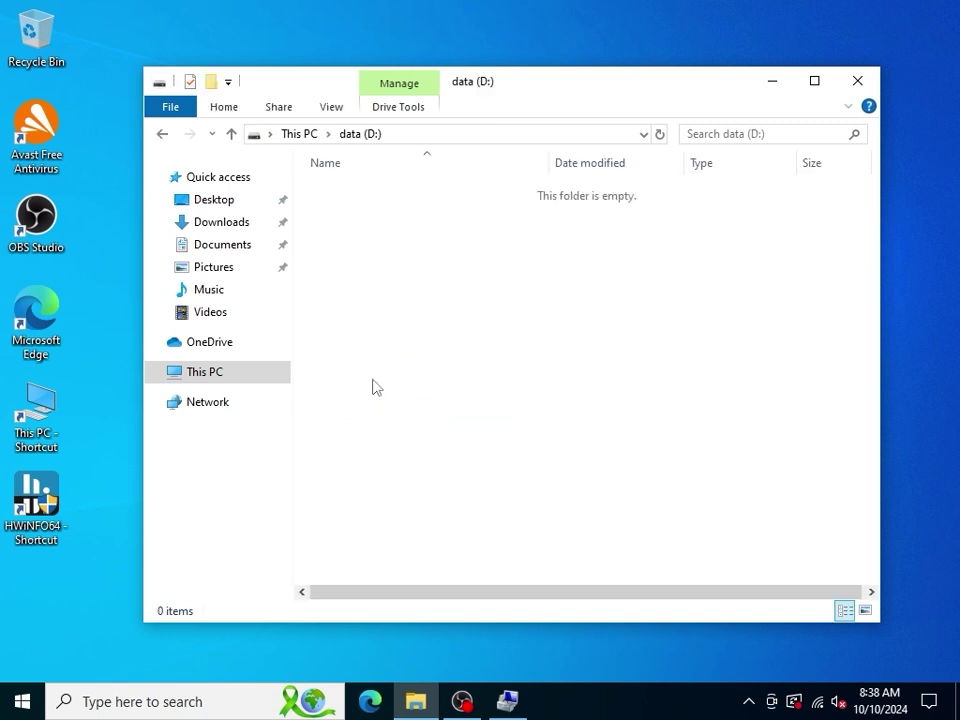
pyautogui.click(161, 133)
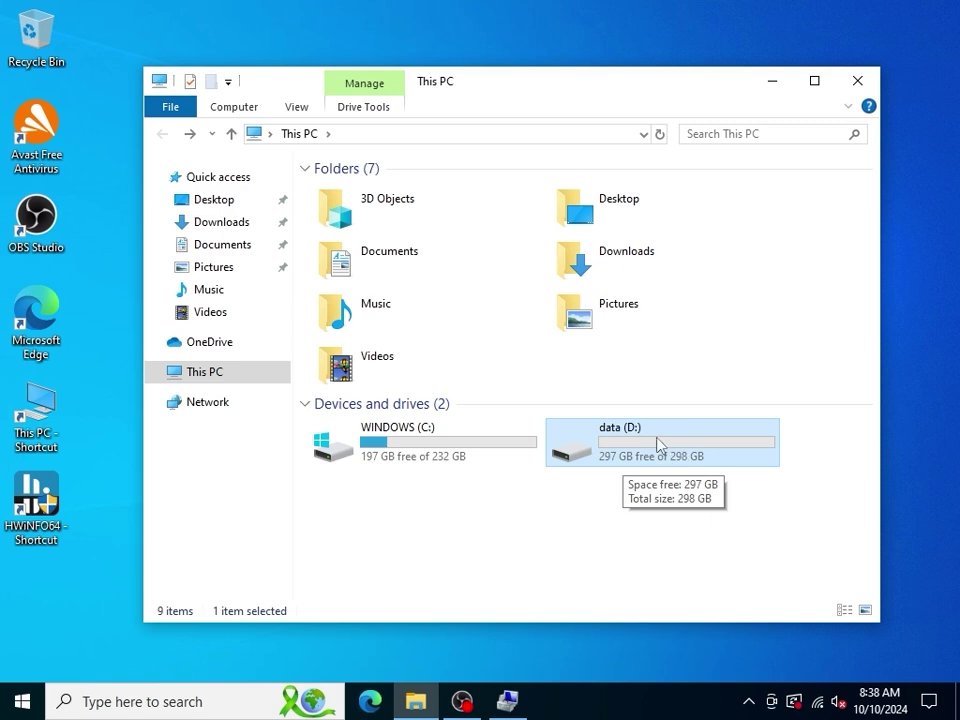
# Step: Review the striped volume in Computer Management, and recheck the data (D:) drive's capacity and contents in File Explorer
pyautogui.click(507, 701)
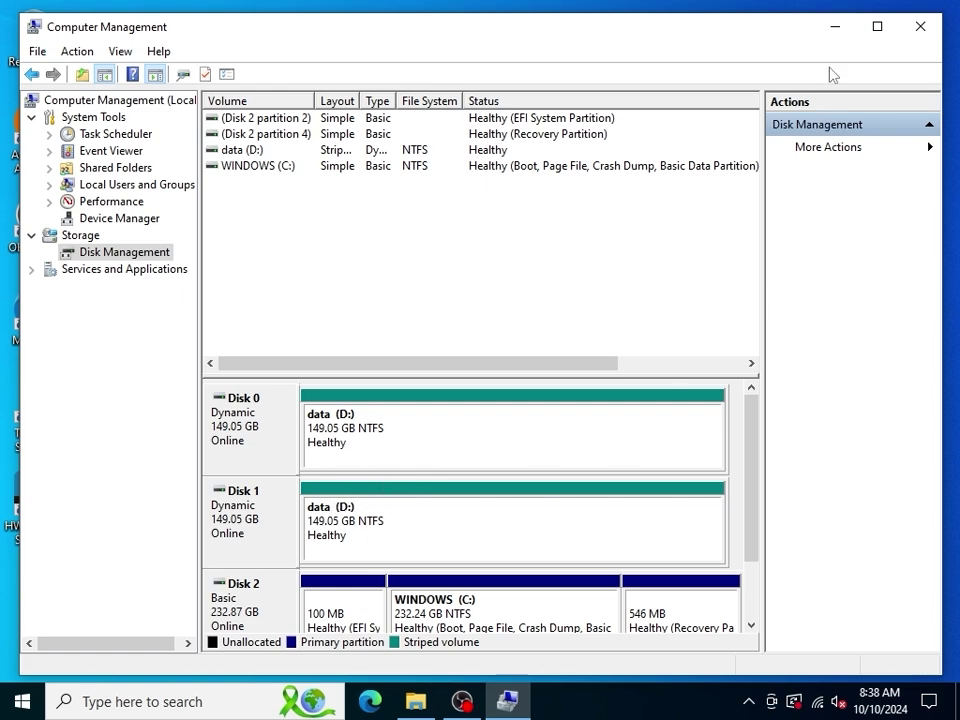
pyautogui.click(835, 26)
pyautogui.doubleClick(656, 454)
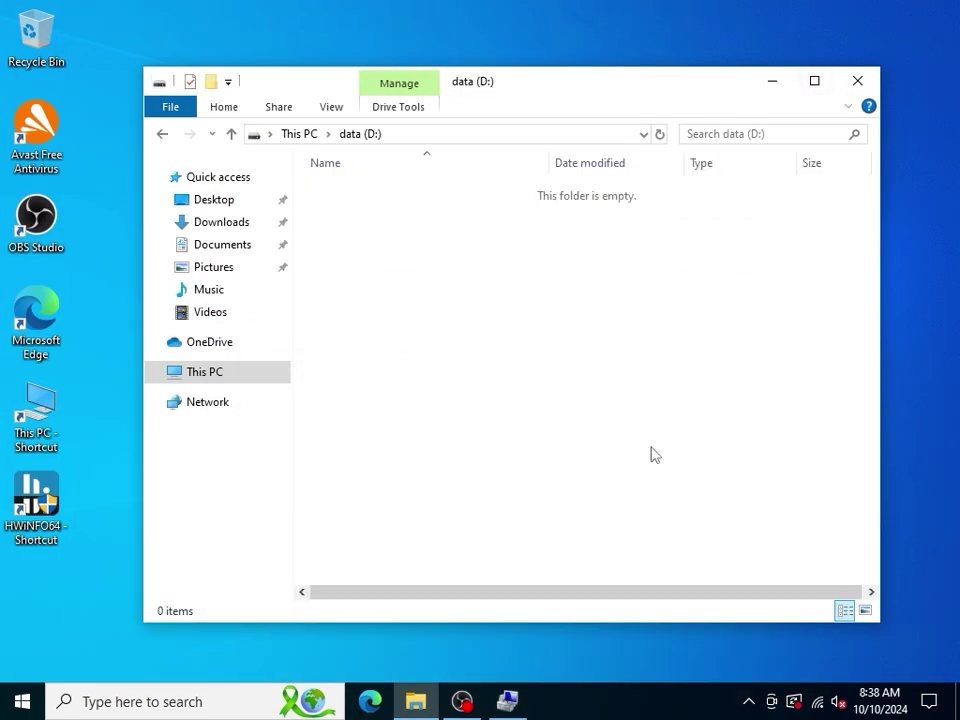
pyautogui.click(162, 134)
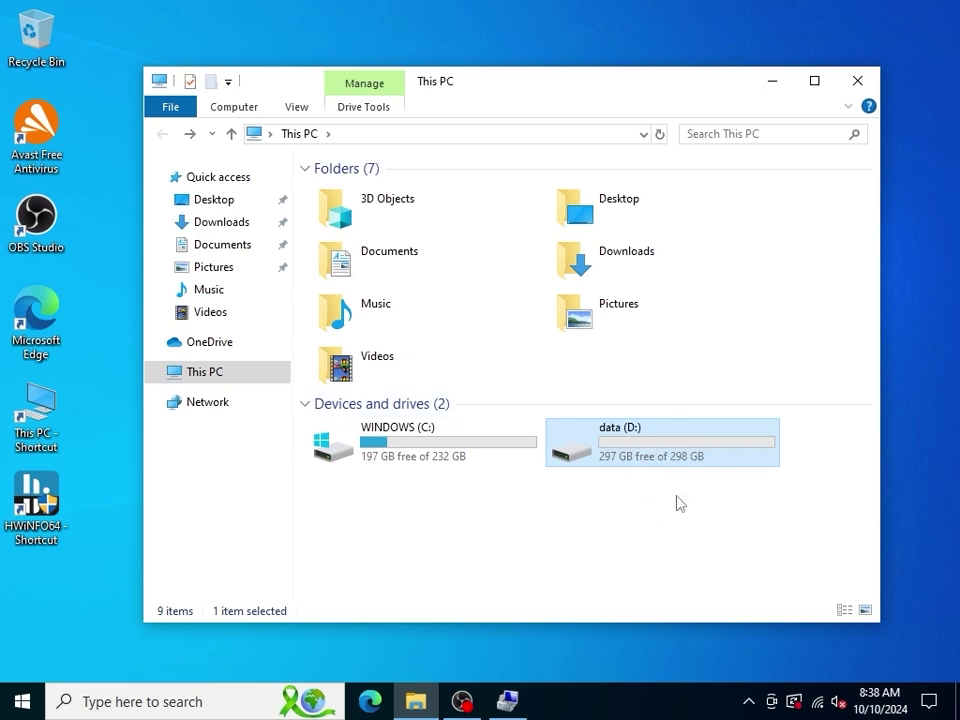
pyautogui.moveTo(666, 452)
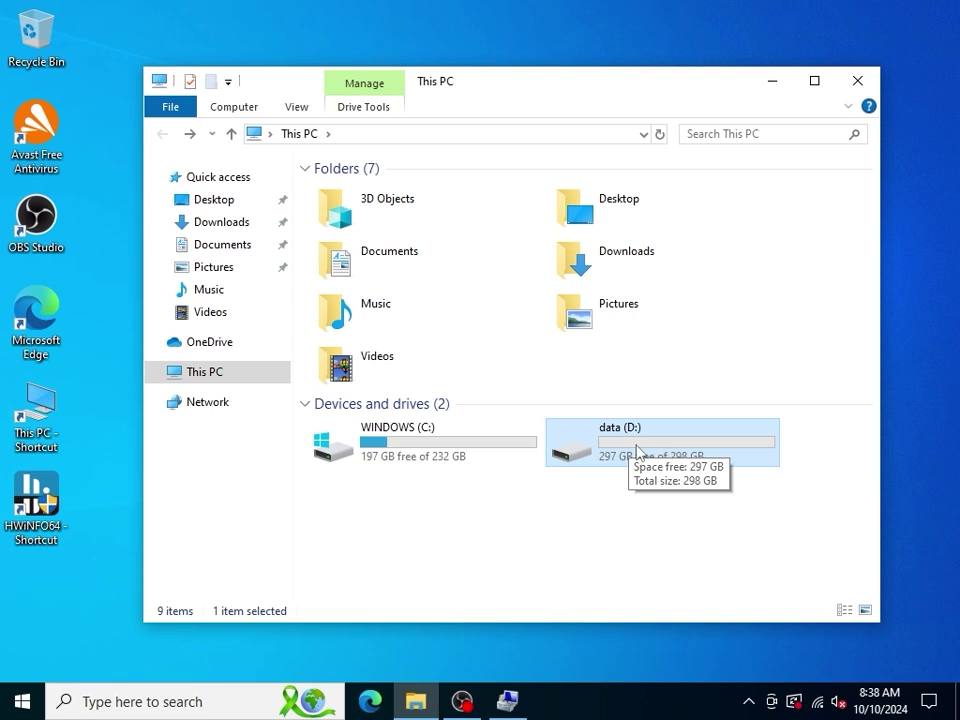
pyautogui.doubleClick(636, 452)
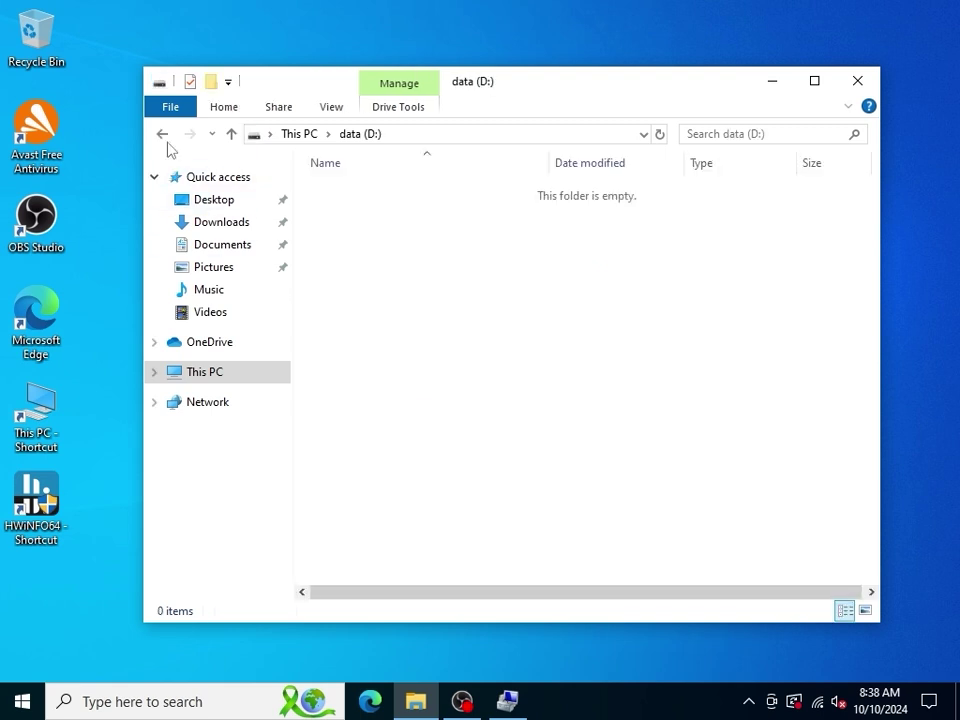